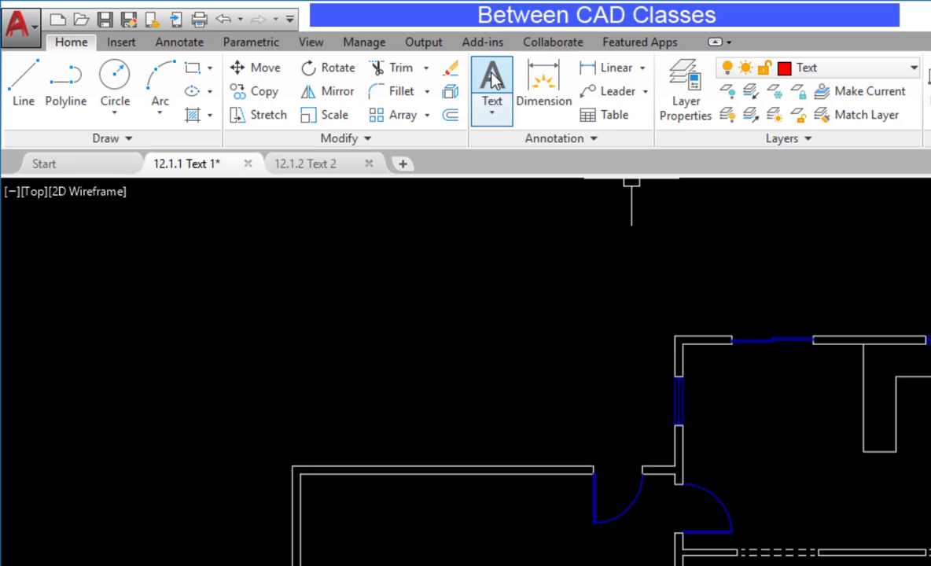
- Add the multiline text LIVING ROOM in the room between the garage and the stairs, using the Room Labels style at 6" height
click(492, 79)
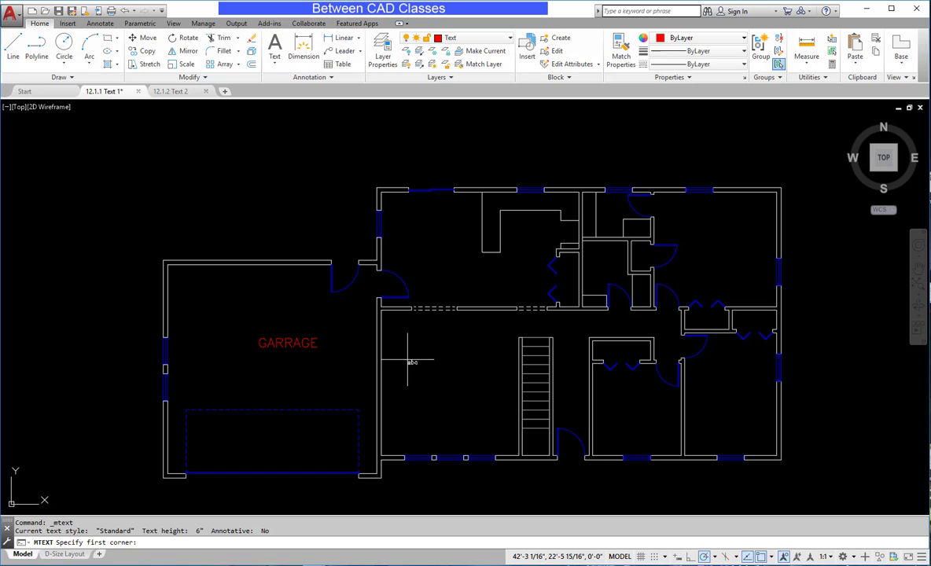
click(407, 361)
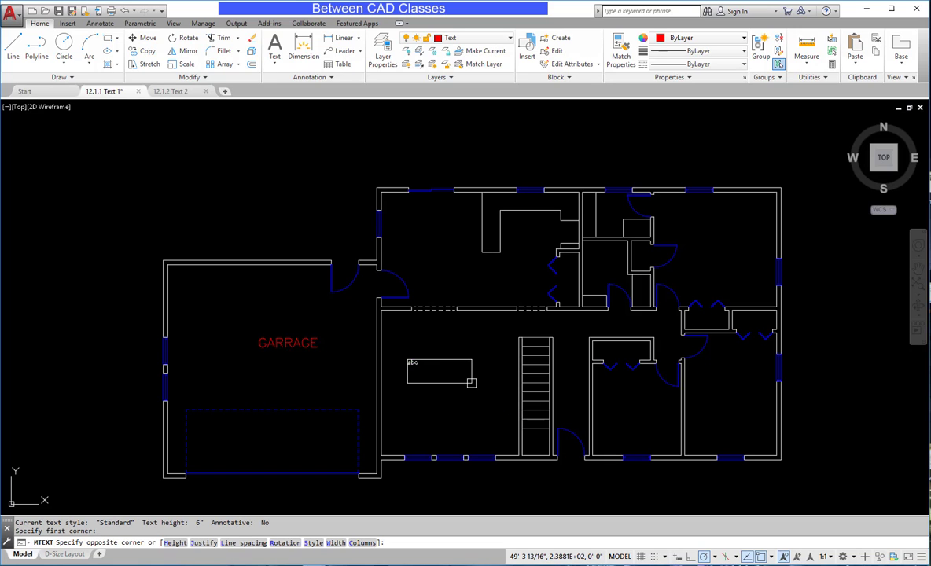
click(467, 382)
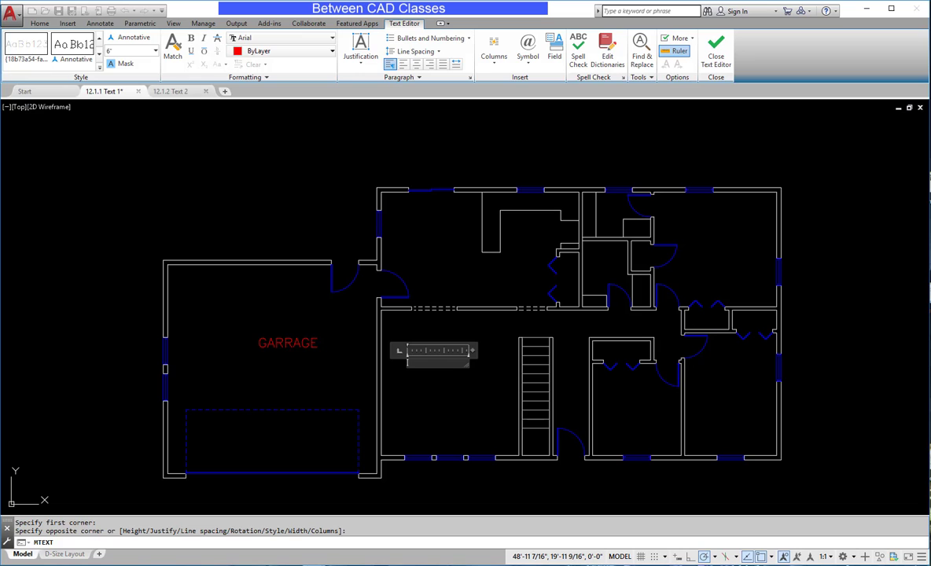
scroll(470, 382, up, 2)
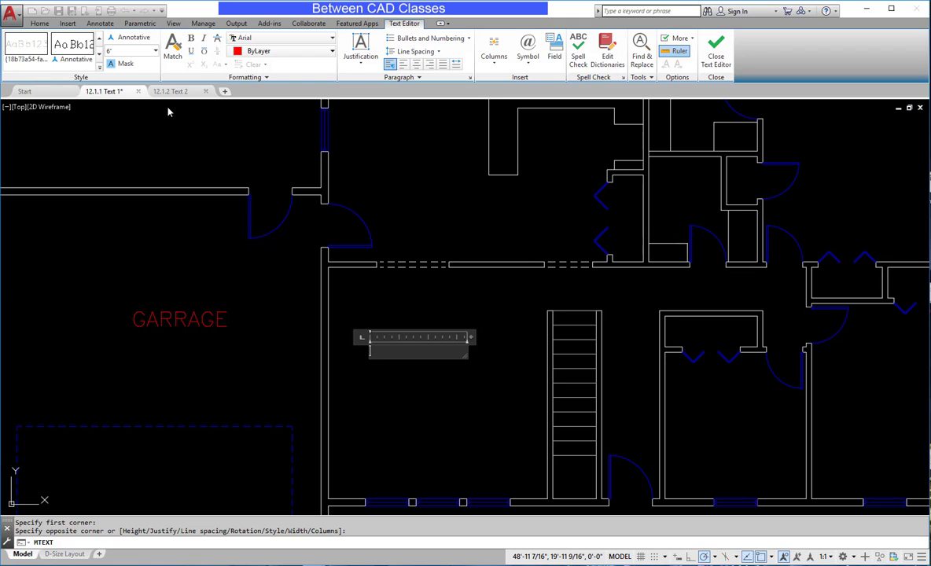
click(99, 68)
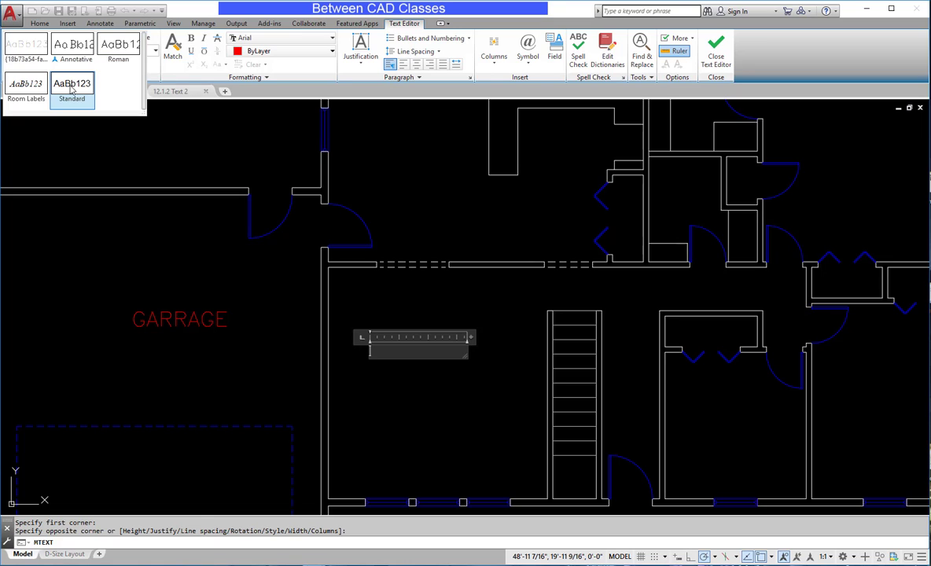
click(29, 87)
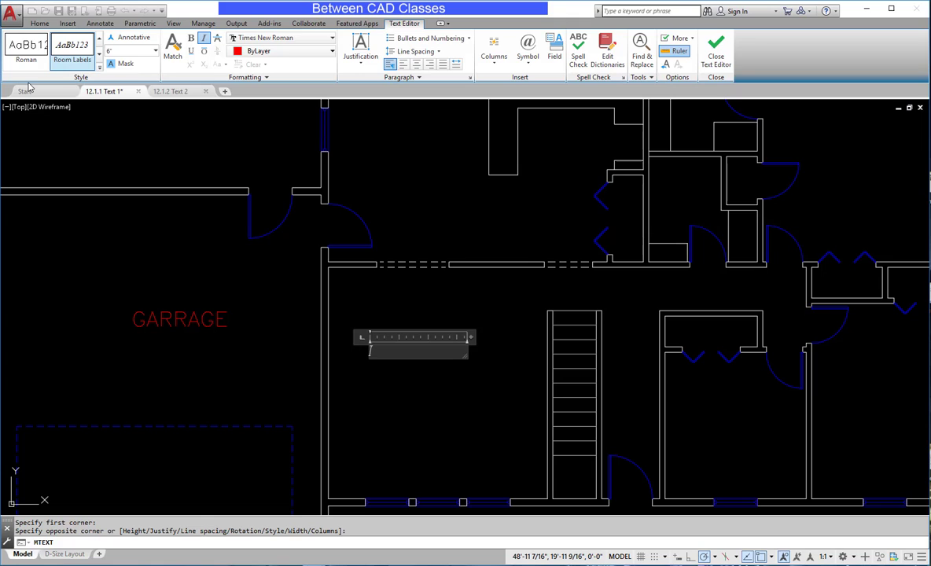
click(156, 51)
click(158, 53)
text(LIVING ROOM)
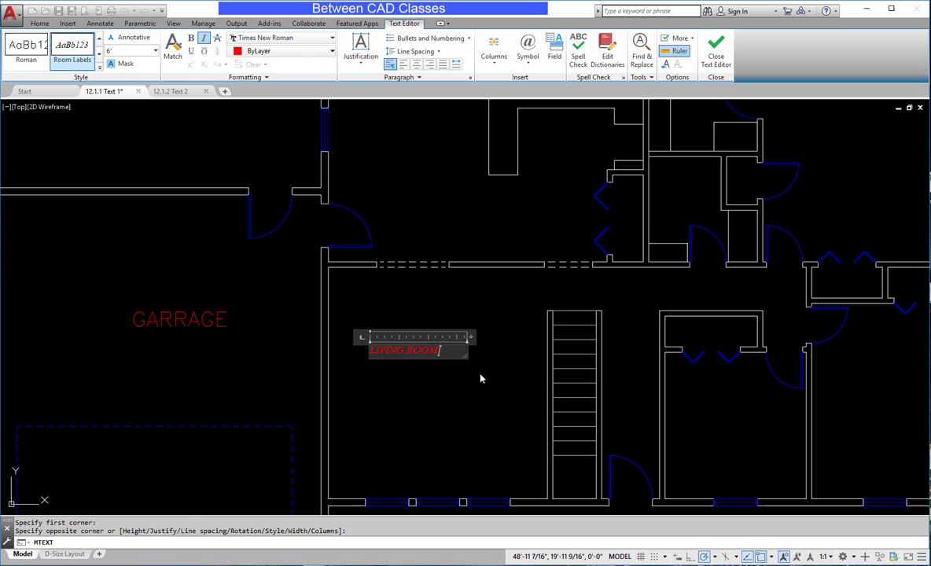
click(717, 60)
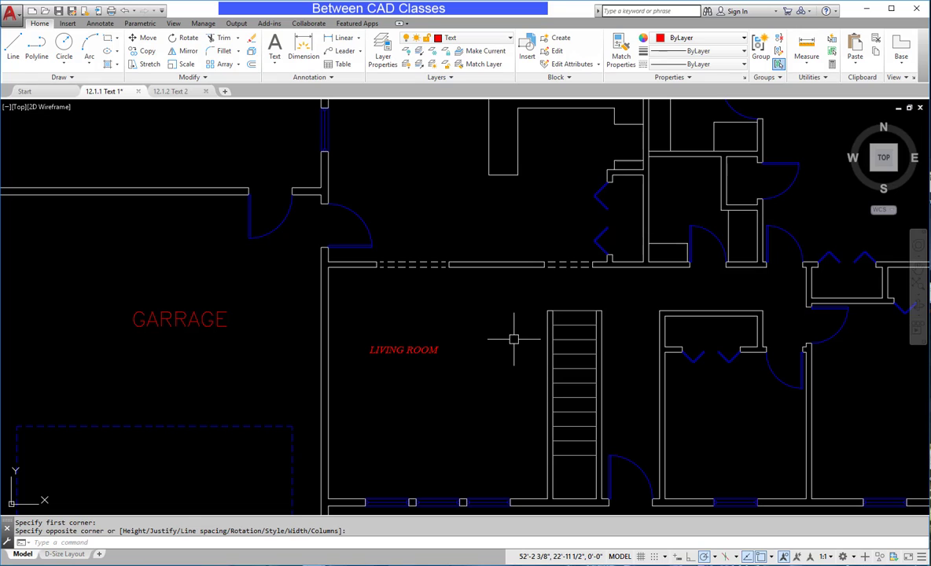
double_click(431, 349)
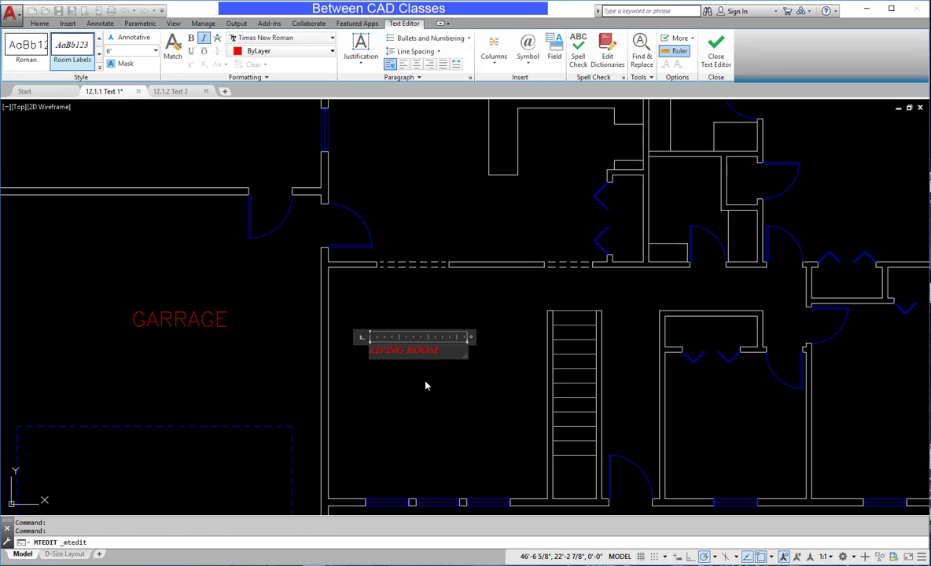
click(425, 384)
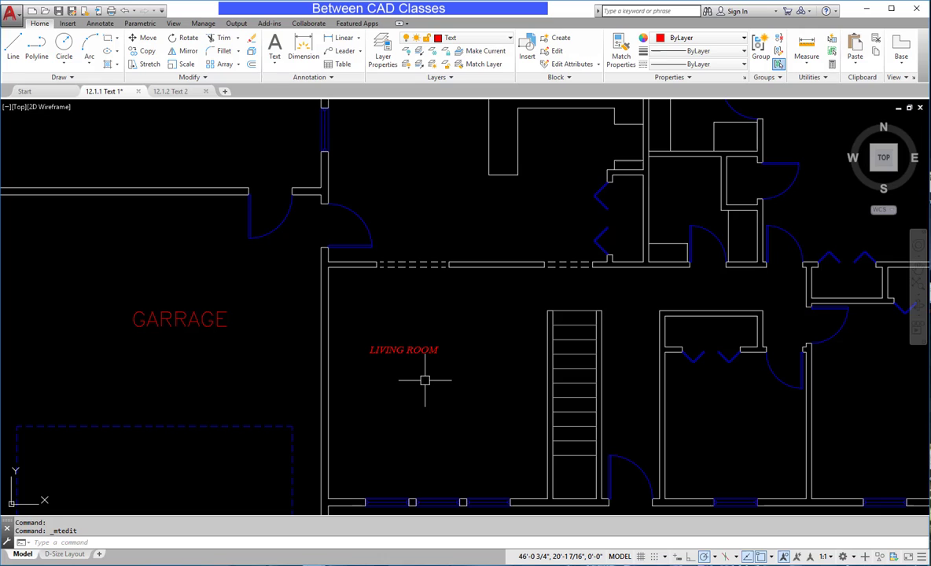
- Change the text style of the GARRAGE label to Room Labels
click(169, 297)
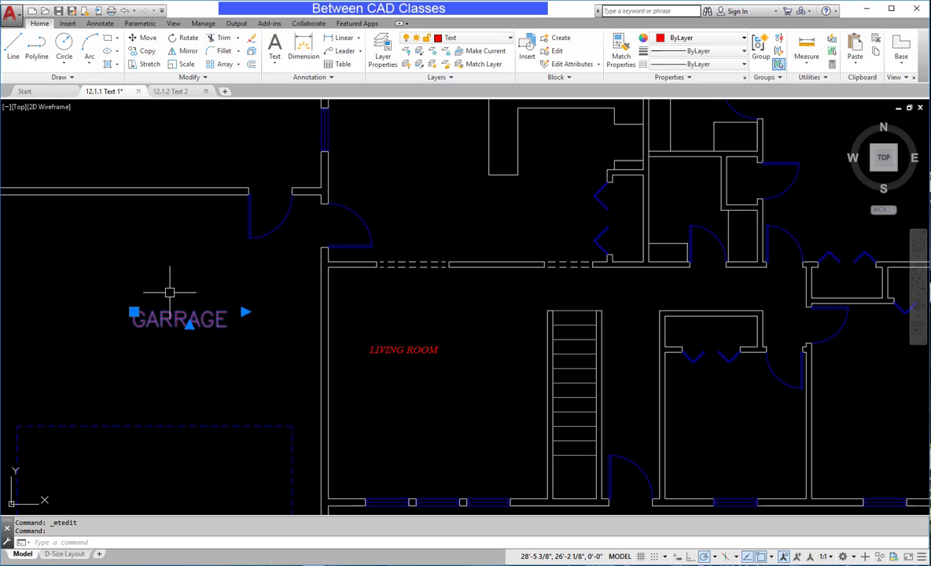
click(333, 78)
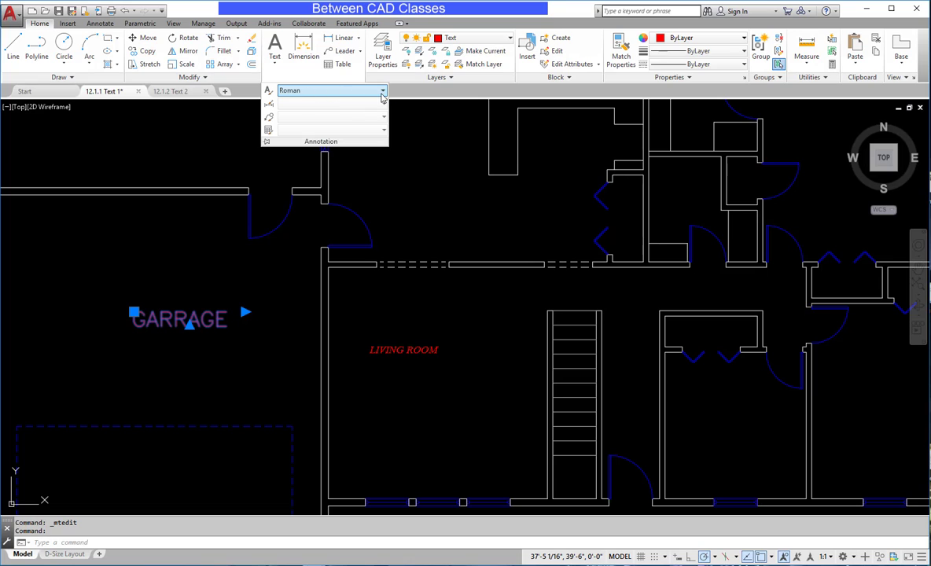
click(383, 92)
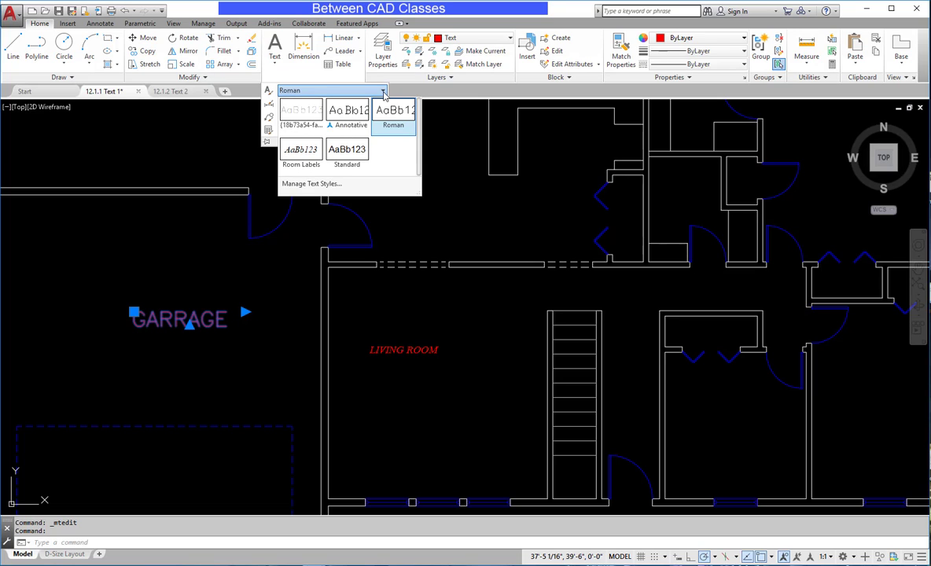
click(303, 158)
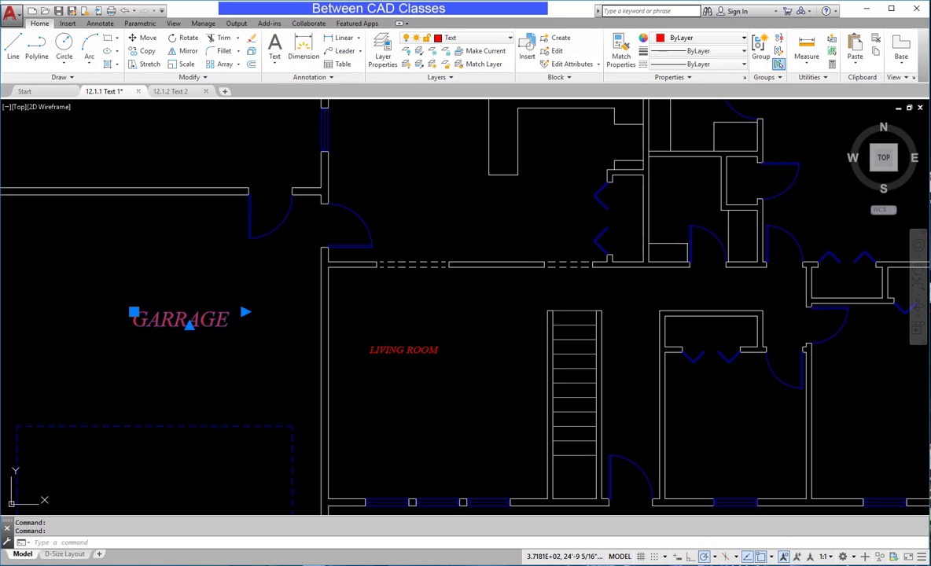
- Set the text height of the whole GARRAGE label to 6"
double_click(233, 319)
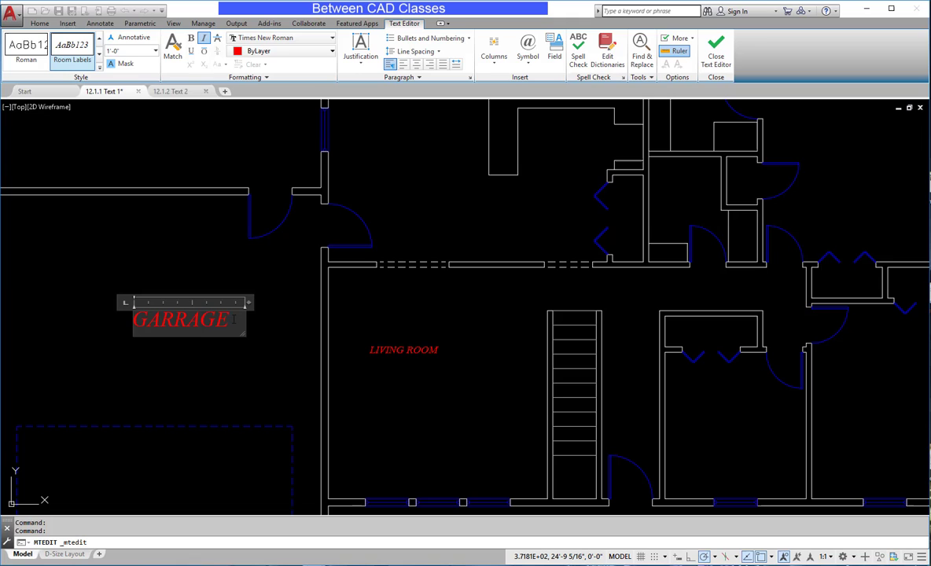
drag(233, 319, 174, 319)
click(155, 51)
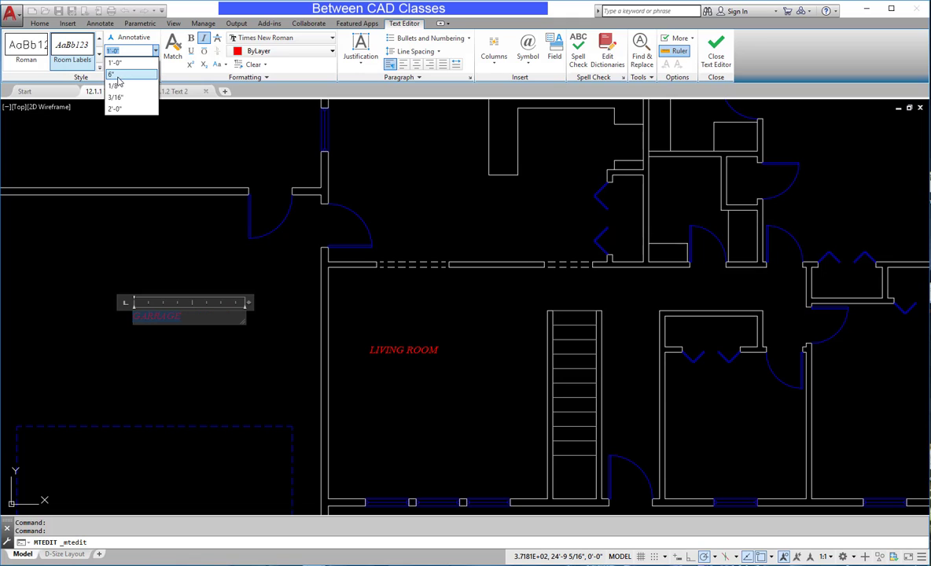
click(118, 76)
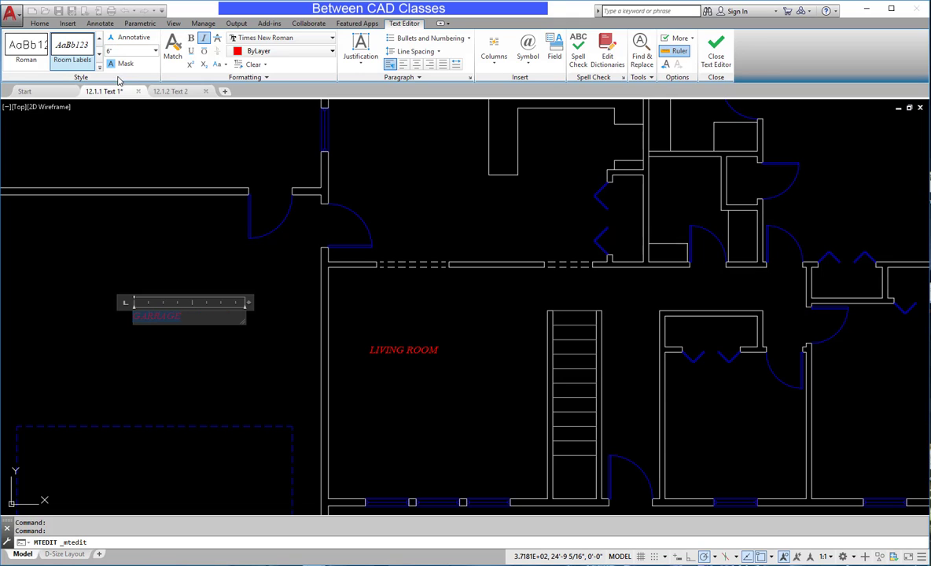
- Turn on spell checking, correct the misspelled garage label to the suggestion GARAGE, and finish editing the text
click(581, 53)
right_click(170, 317)
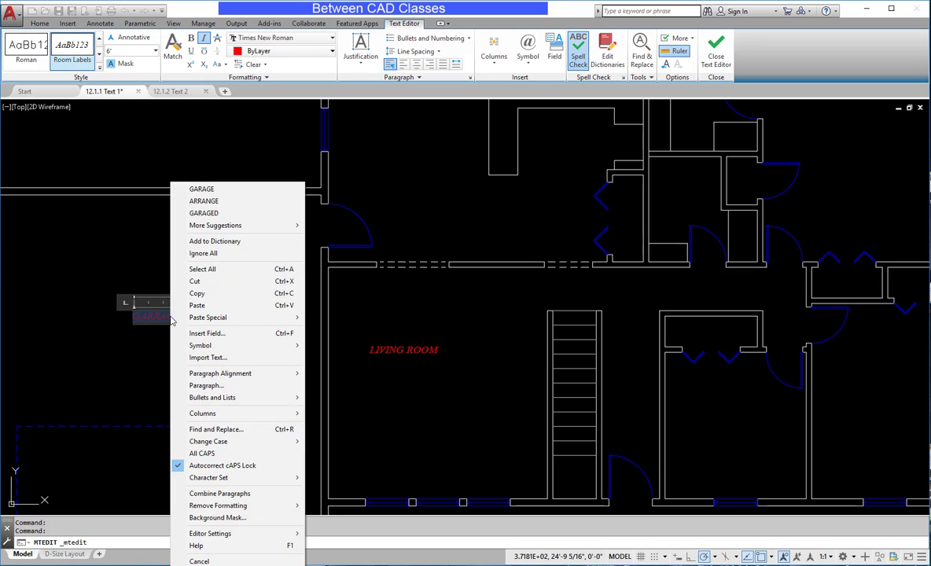
click(230, 193)
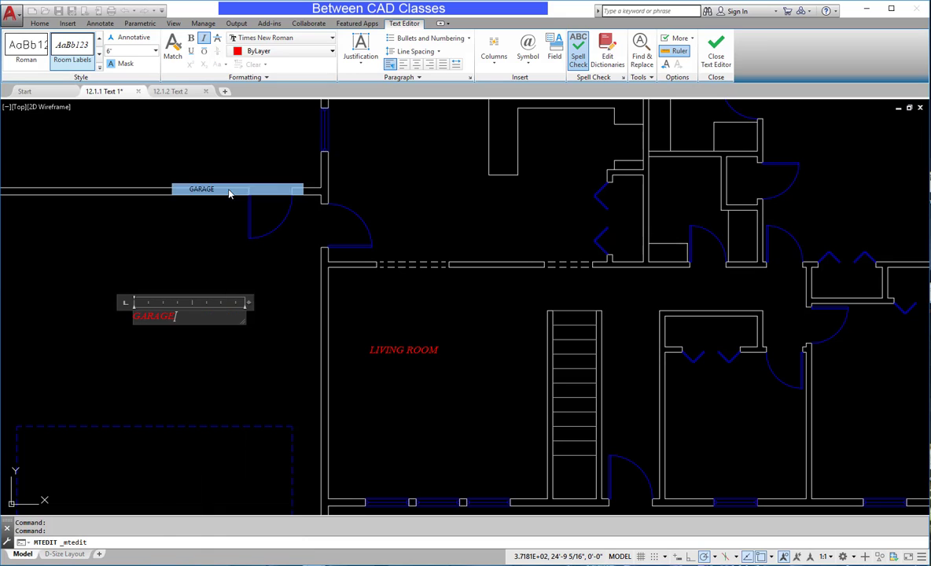
click(228, 284)
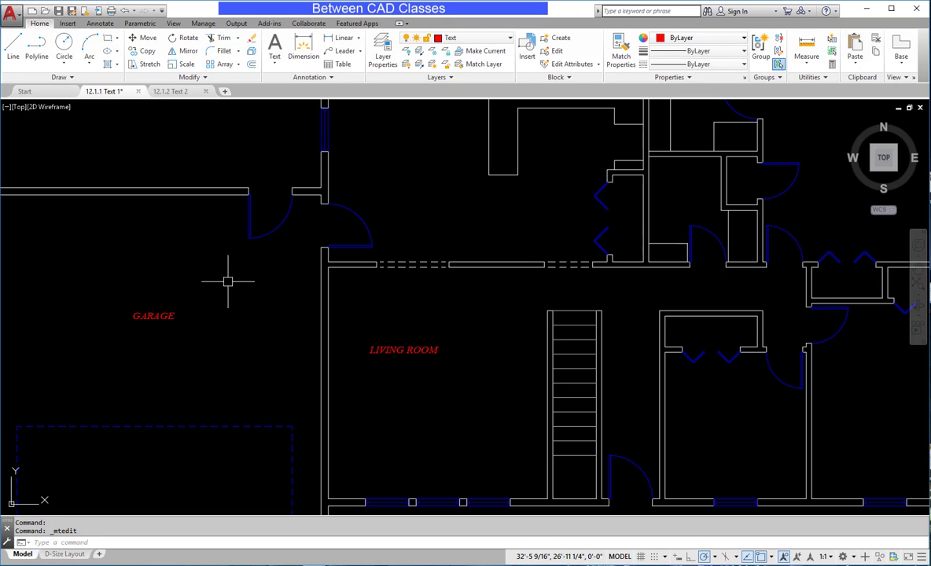
- Switch to the 12.1.2 Text 2 drawing and bring its general notes into close view
click(171, 91)
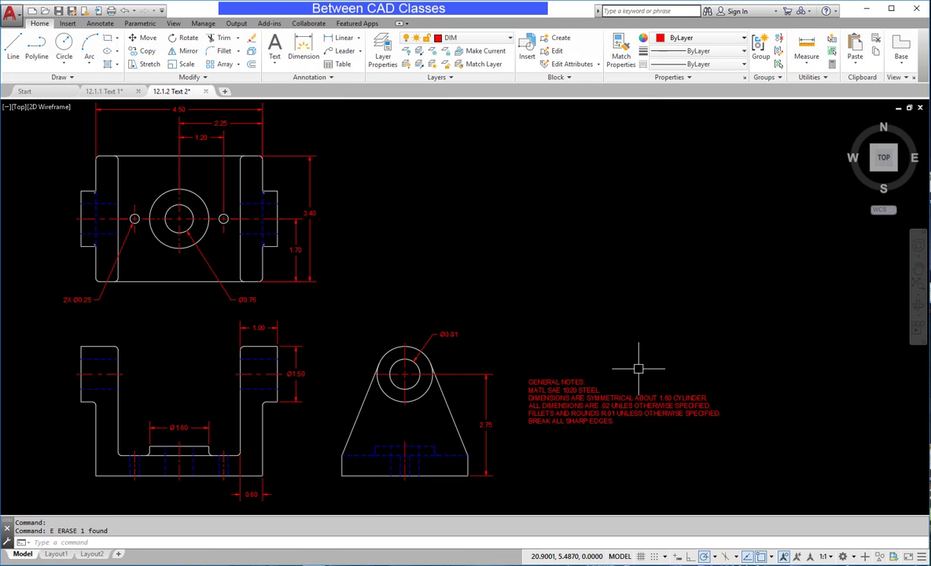
scroll(638, 368, up, 5)
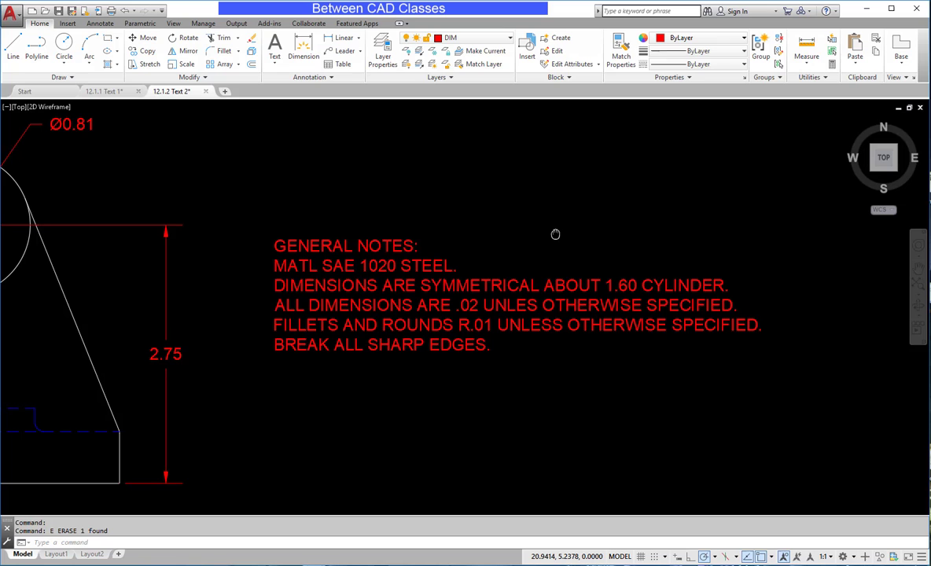
- Try center and right paragraph alignment on the GENERAL NOTES heading line, and return it to left alignment
double_click(385, 241)
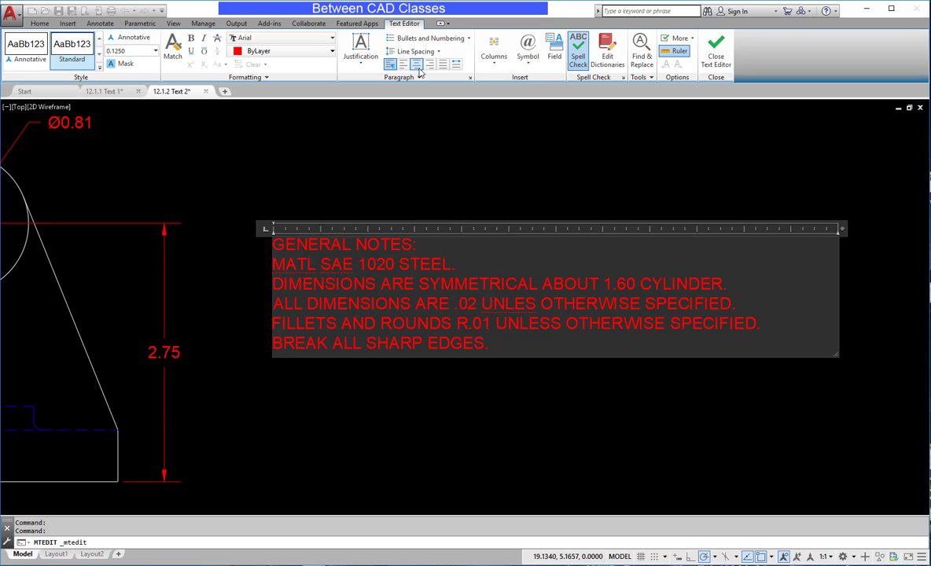
click(418, 66)
click(430, 66)
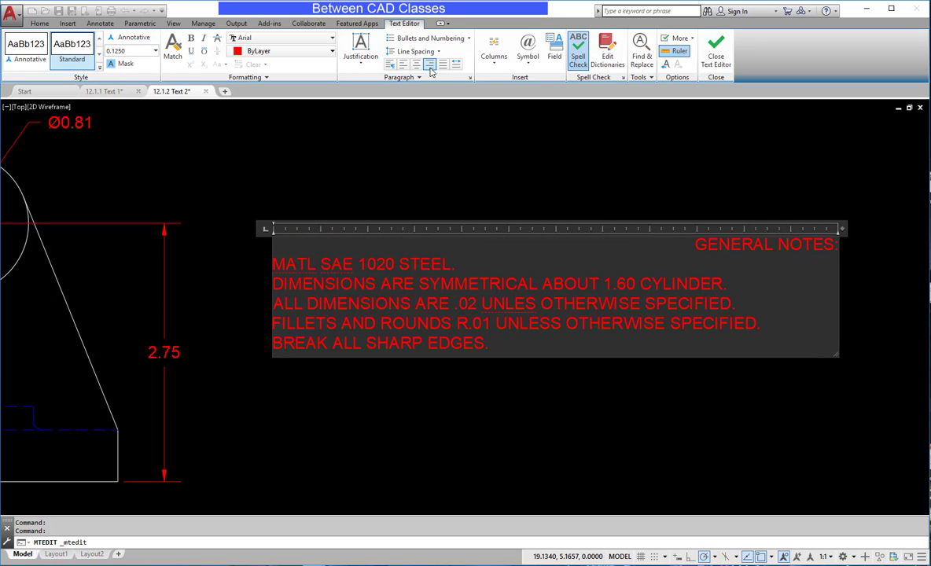
click(416, 66)
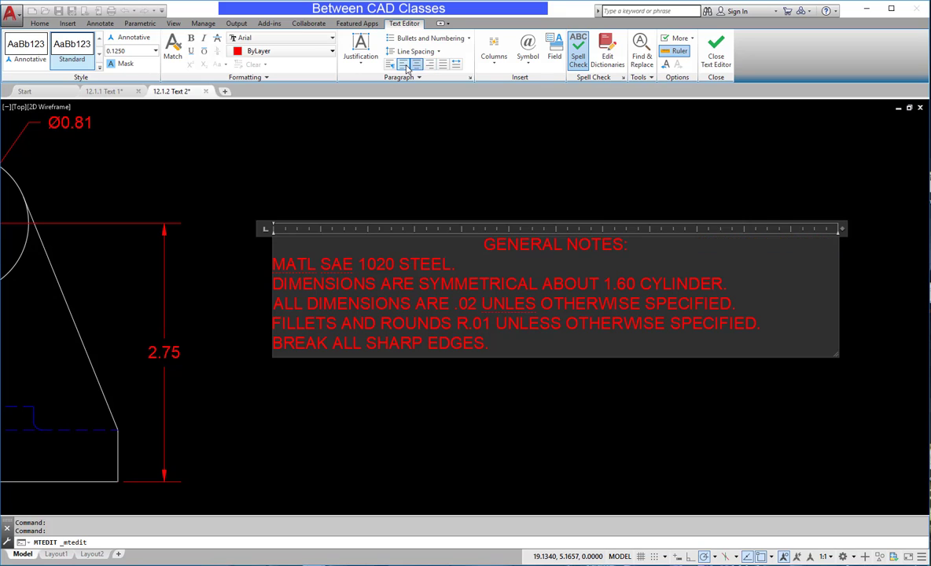
click(404, 66)
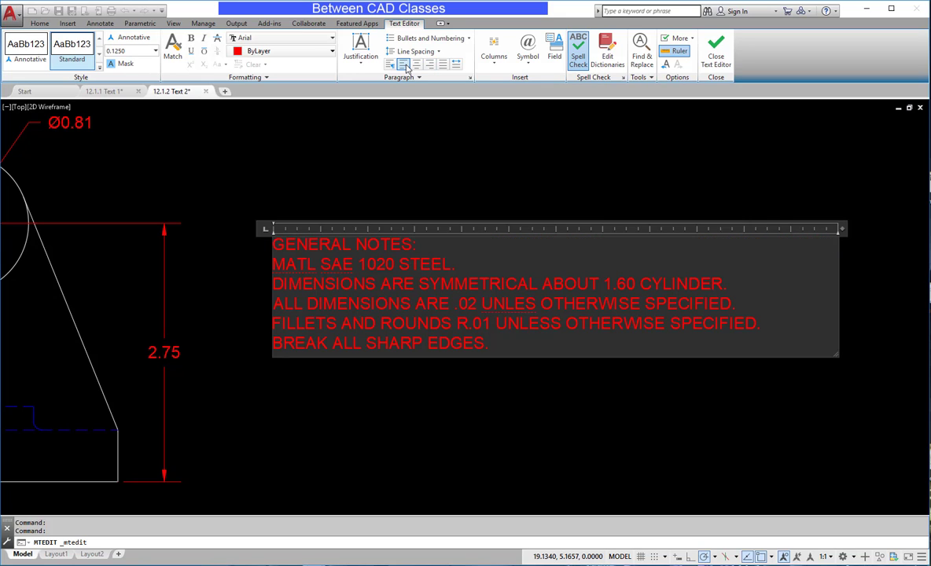
- Try center and right alignment on all lines of the general notes, close the editor, and undo the text edit
drag(272, 245, 508, 338)
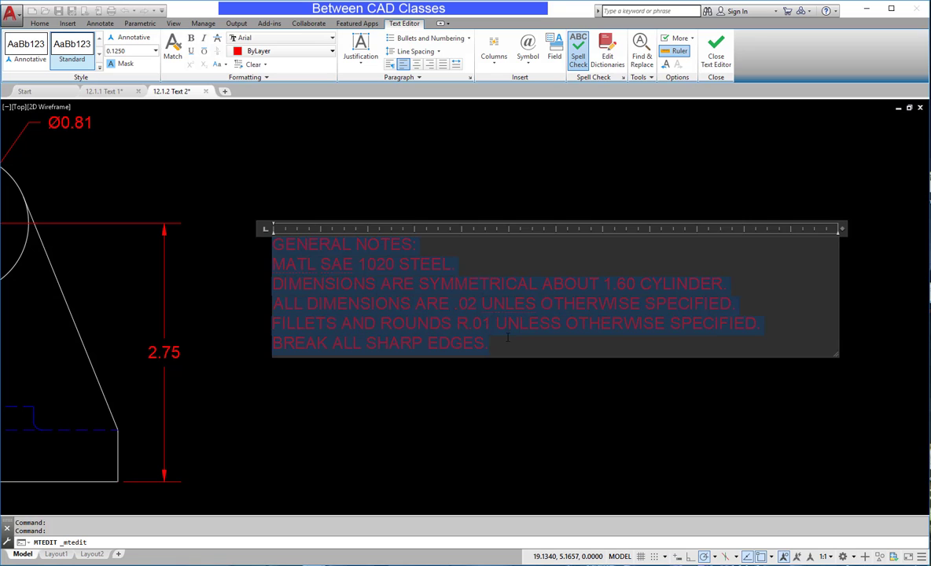
click(416, 65)
click(430, 66)
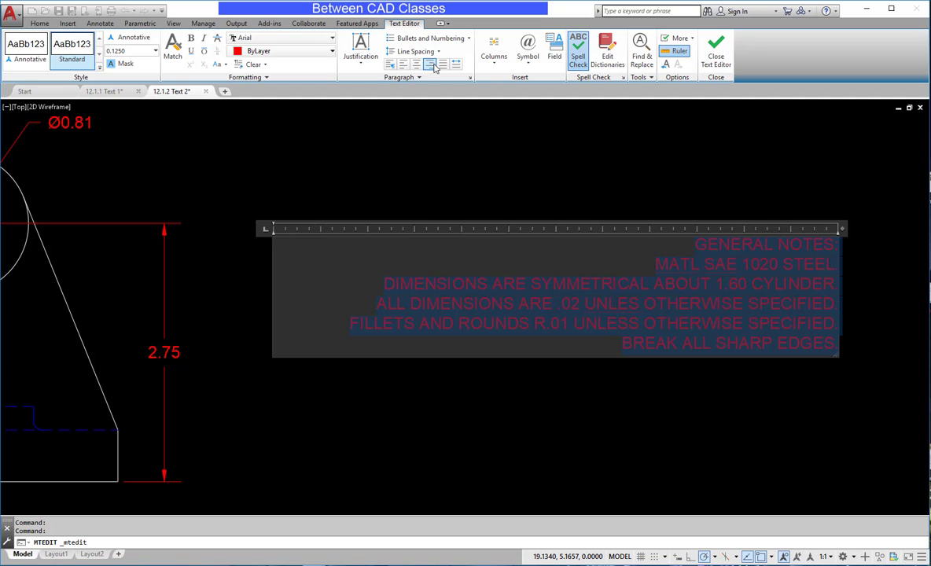
click(339, 142)
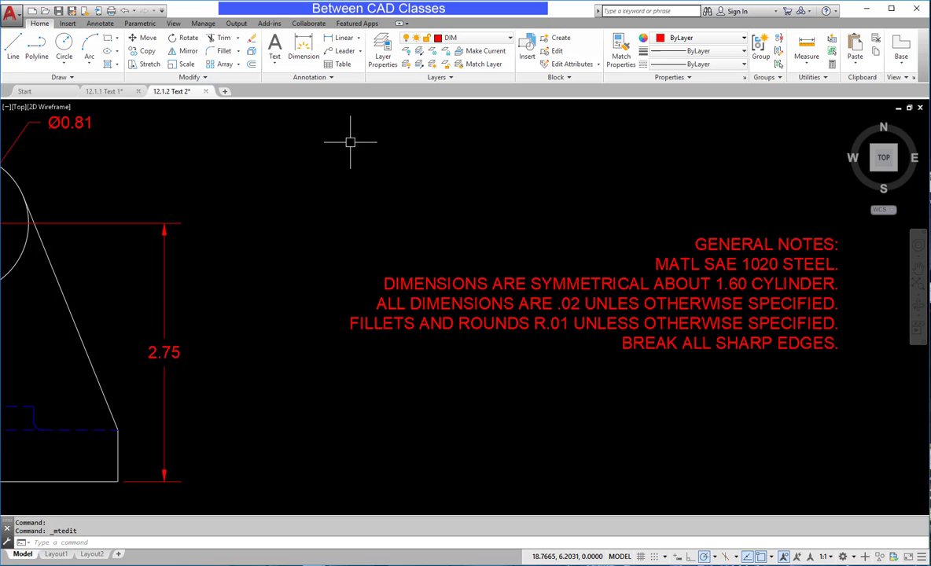
key(ctrl+z)
scroll(350, 142, down, 5)
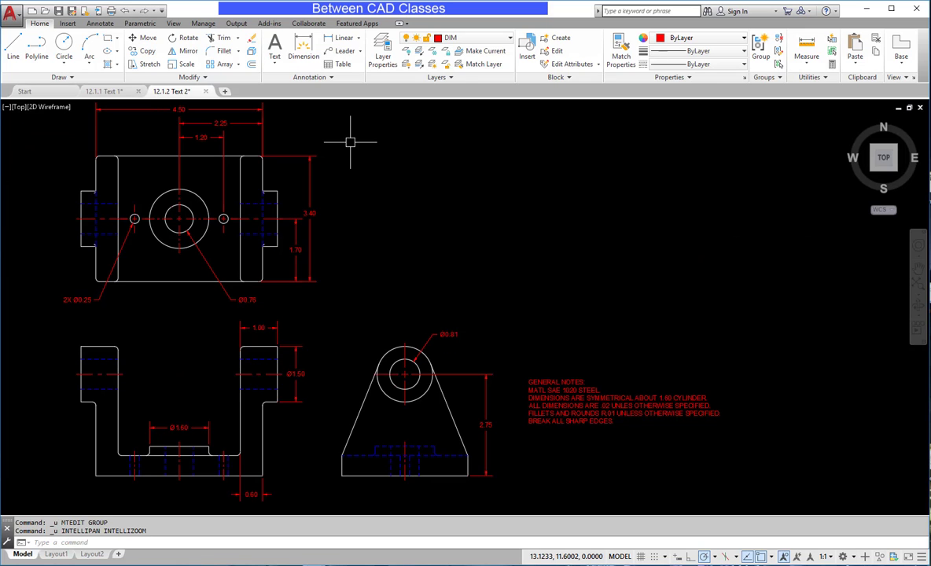
- Reopen the general notes for editing and set the text justification to Middle Center MC
scroll(602, 245, up, 3)
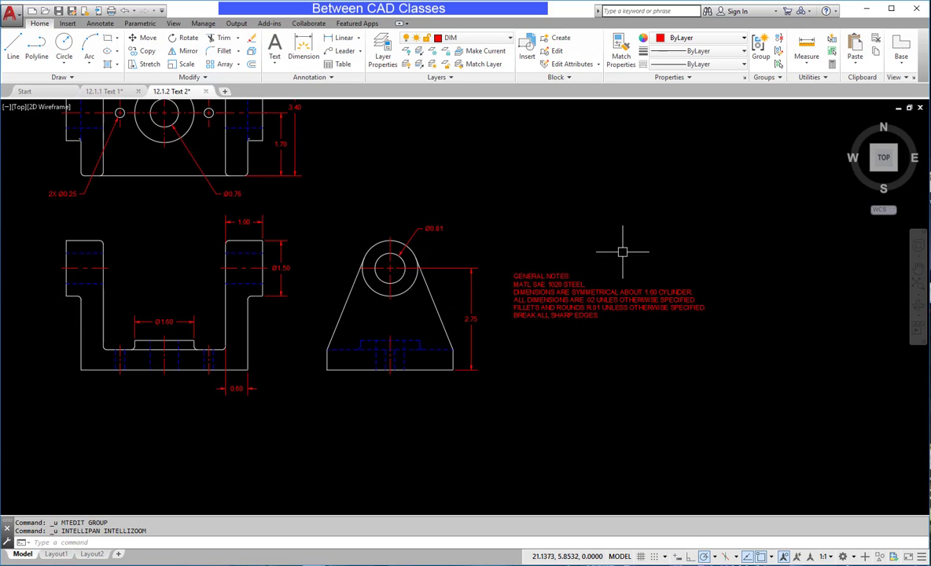
double_click(547, 283)
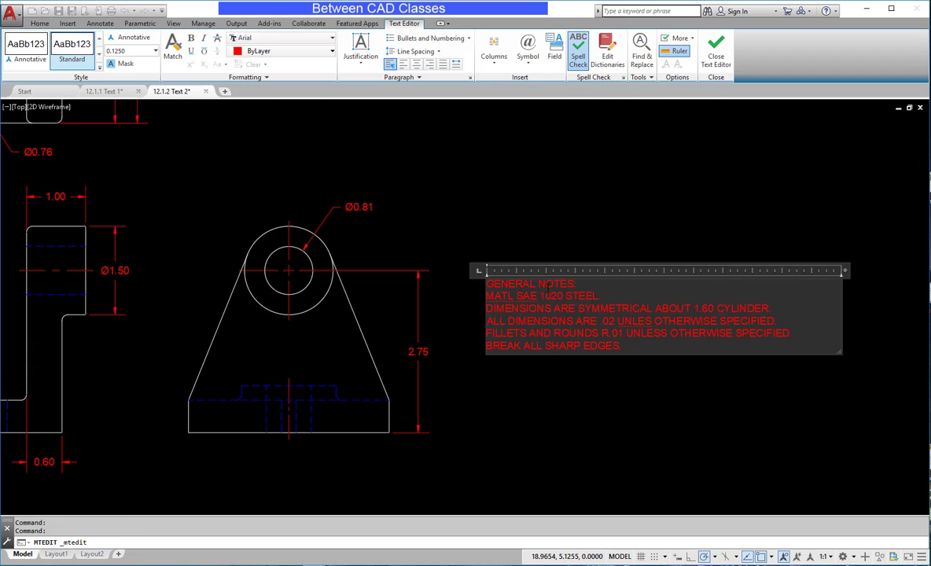
scroll(550, 291, up, 2)
middle_drag(556, 292, 441, 276)
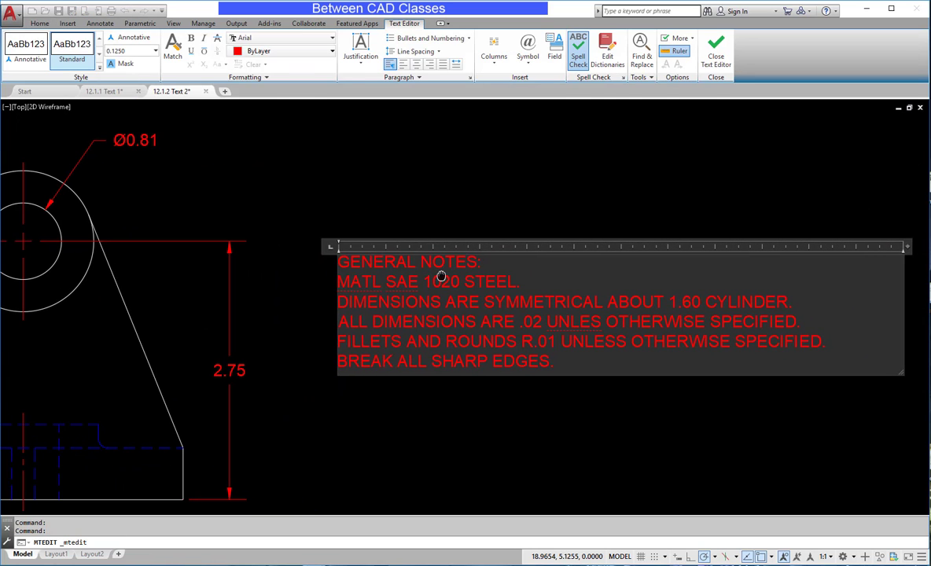
click(366, 66)
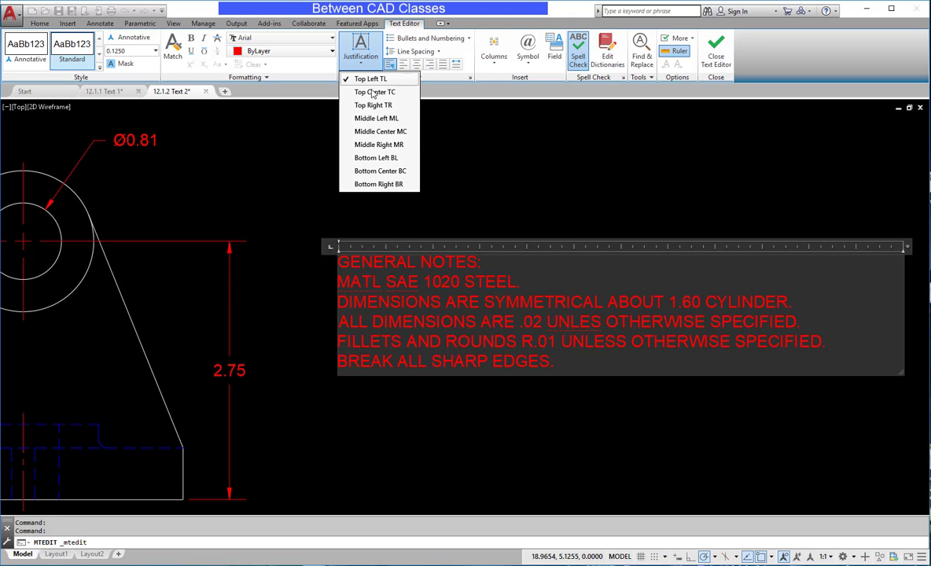
click(381, 132)
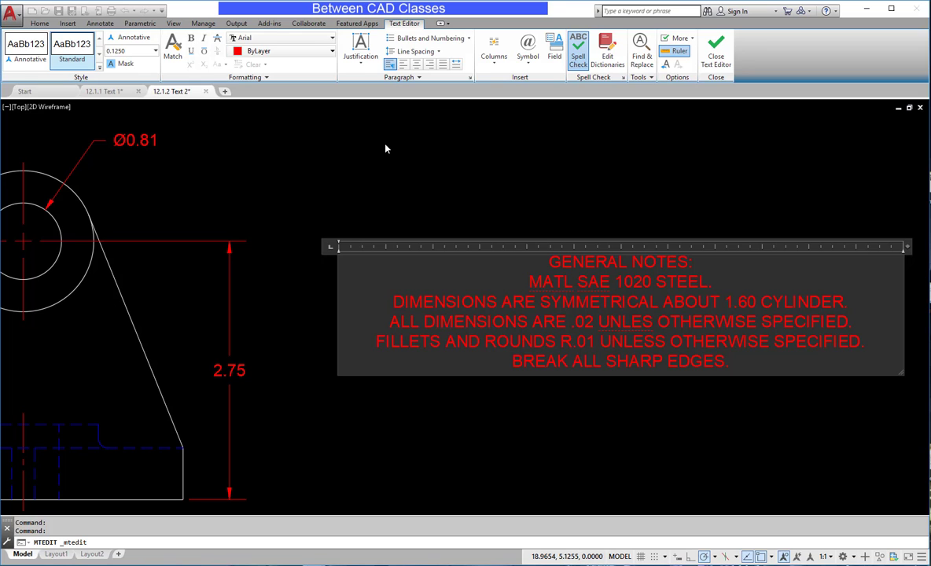
- Close the text editor and undo the justification change on the general notes
click(381, 137)
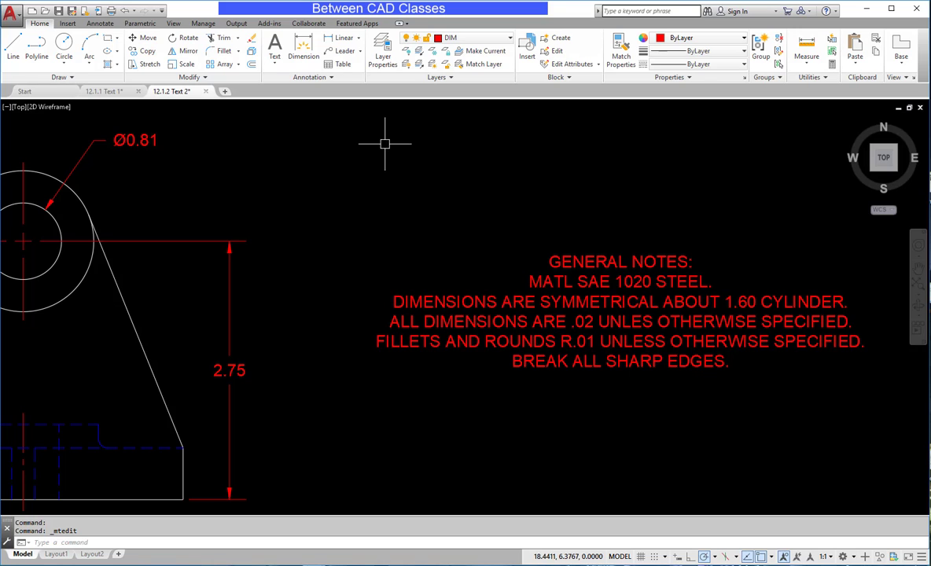
key(ctrl+z)
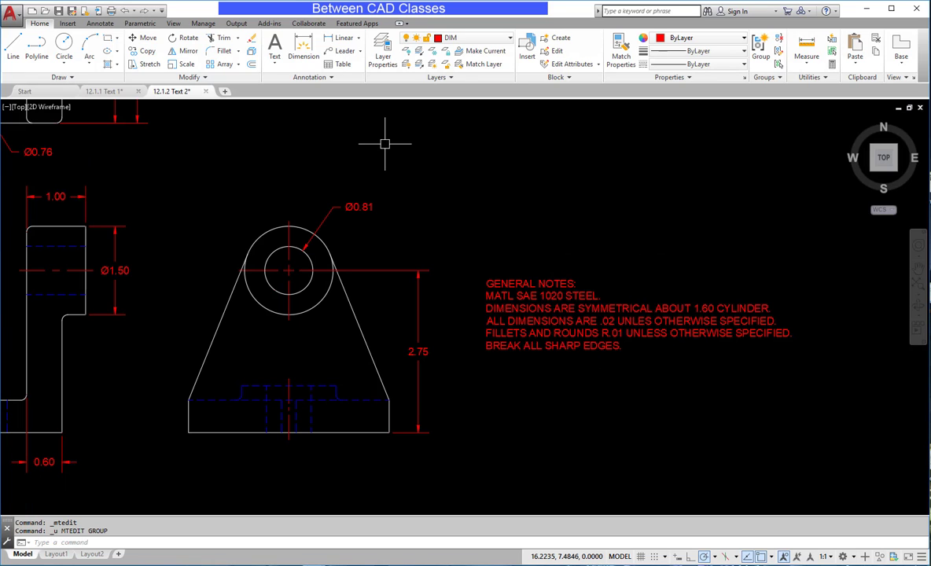
- Reopen the general notes for editing and make the GENERAL NOTES heading bold and underlined
click(487, 280)
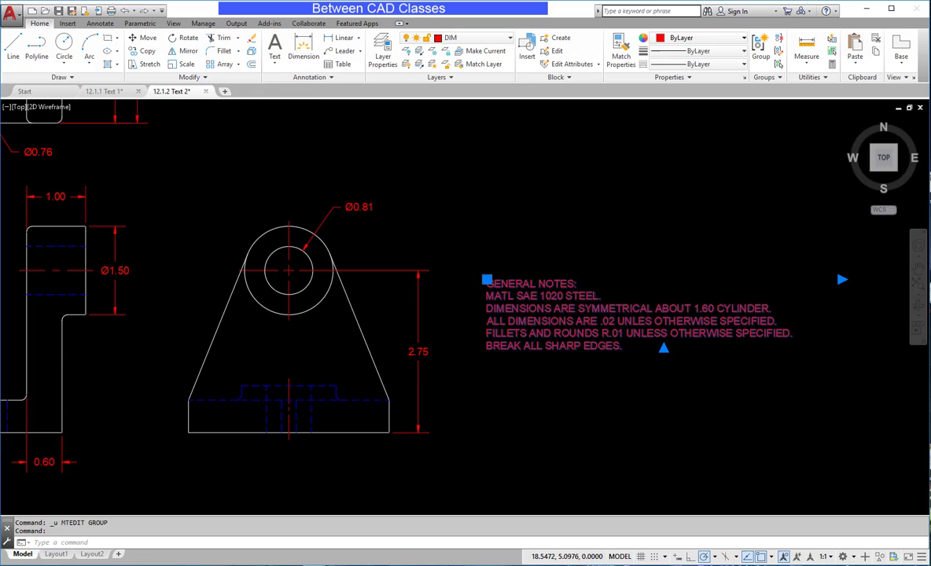
double_click(488, 283)
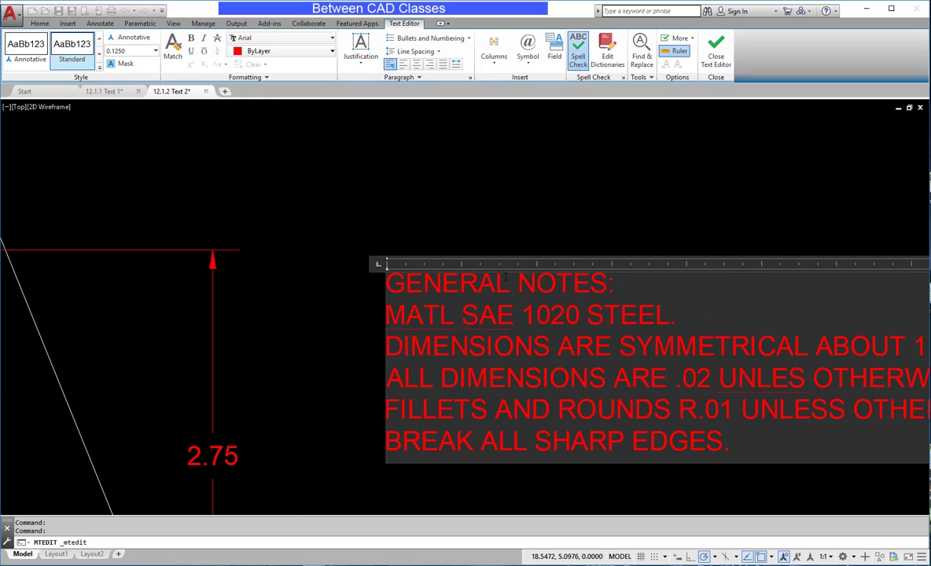
drag(614, 283, 363, 261)
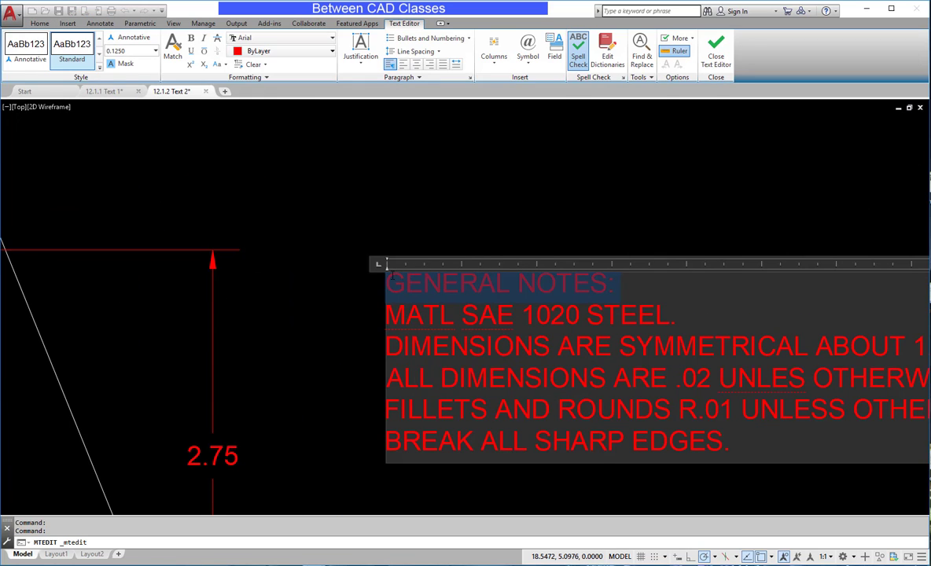
click(191, 40)
click(194, 52)
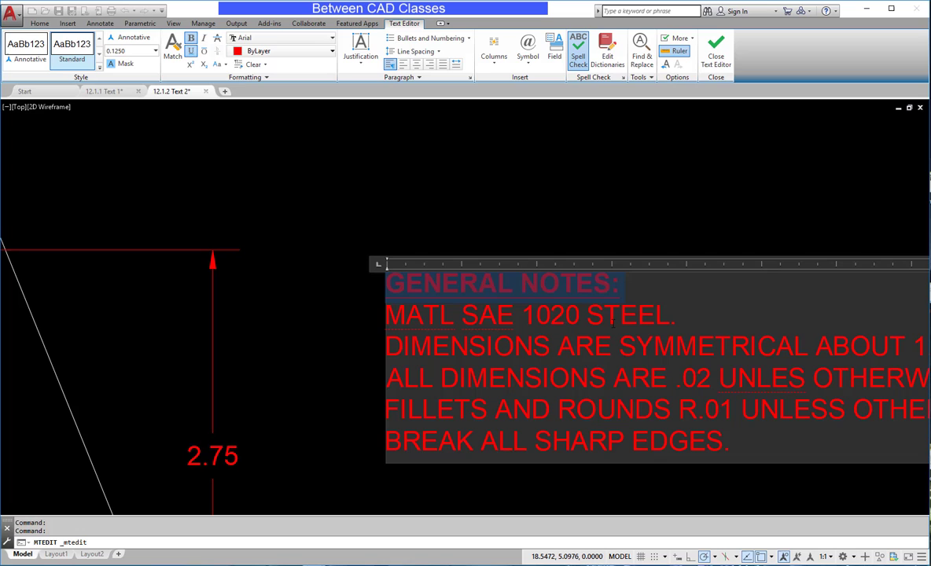
click(559, 298)
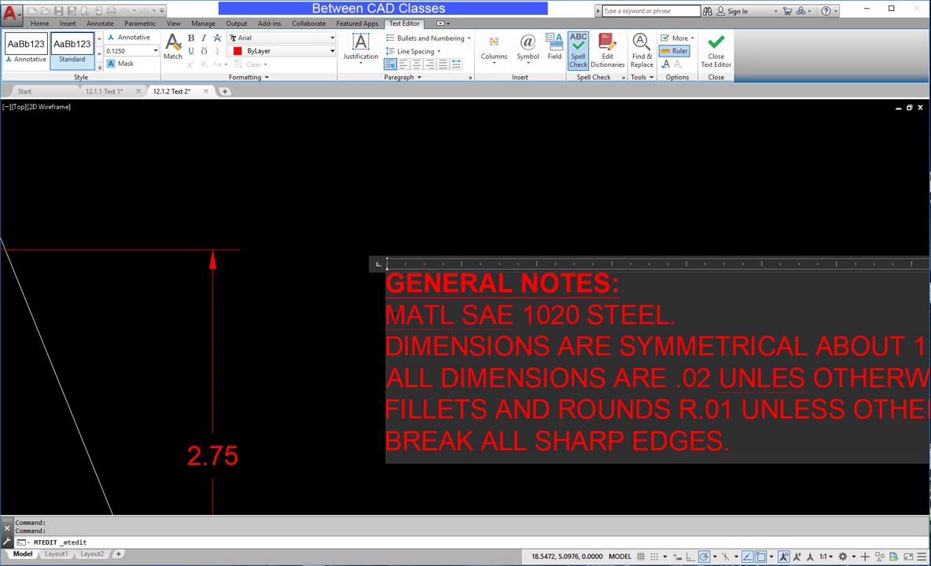
- Turn the five note lines below the heading into a numbered list
drag(386, 317, 737, 441)
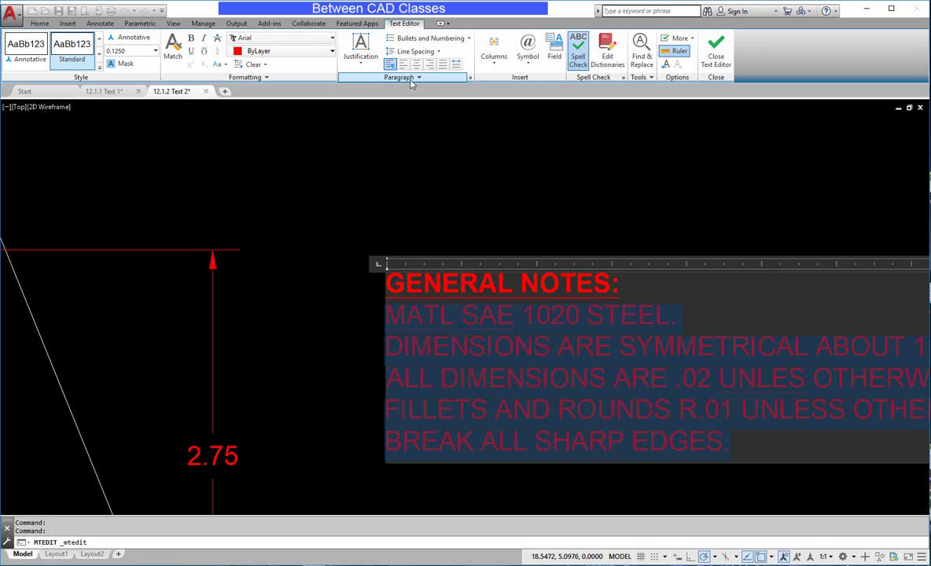
click(468, 39)
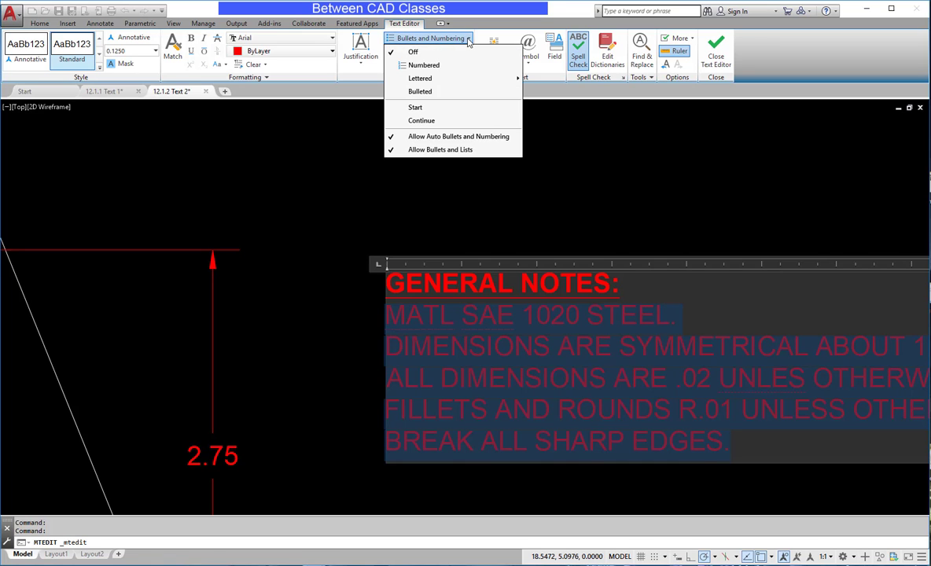
click(438, 66)
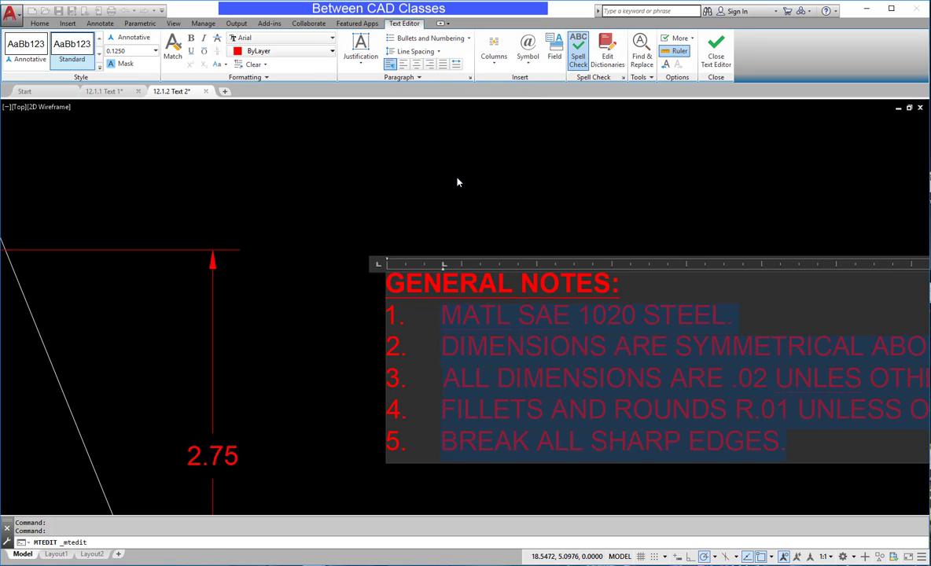
- Narrow the general notes text box to about three quarters of its width so the longer notes wrap
scroll(457, 183, down, 2)
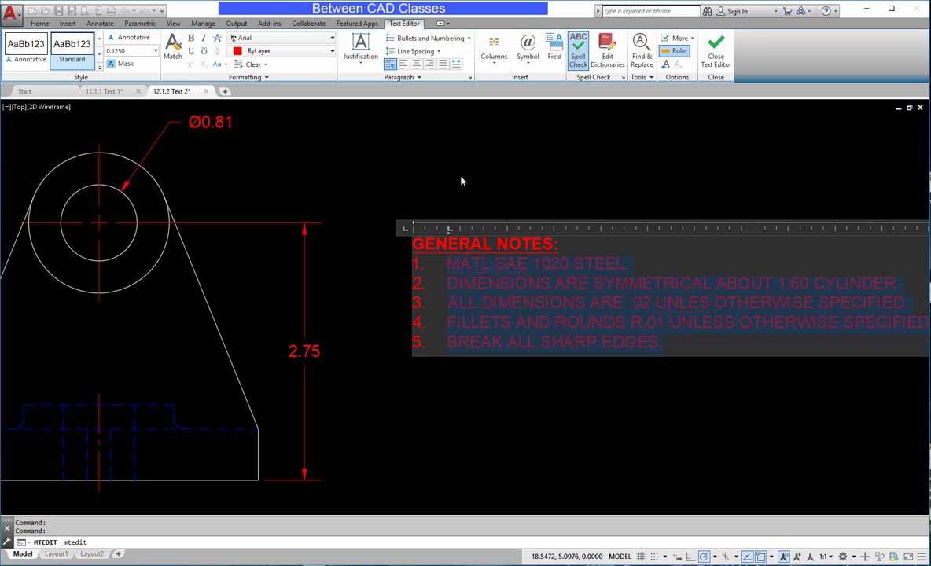
middle_drag(464, 180, 300, 174)
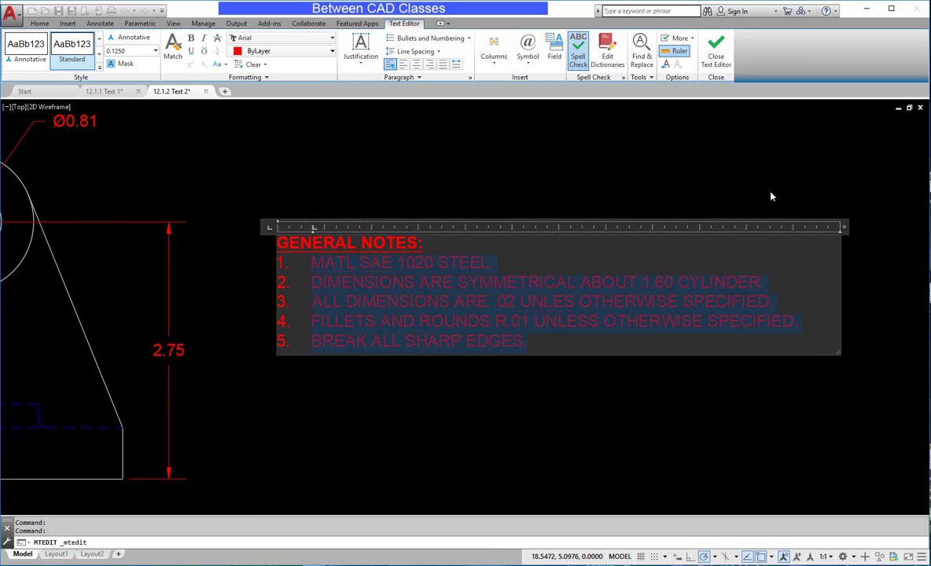
drag(843, 227, 703, 227)
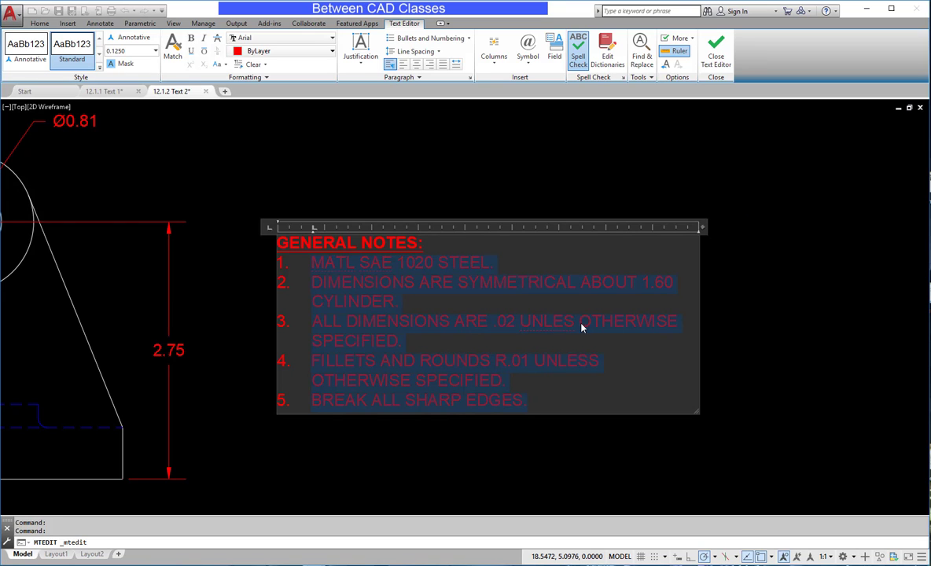
- Correct the misspelled word UNLES in note 3 to the suggested UNLESS
click(560, 325)
right_click(560, 326)
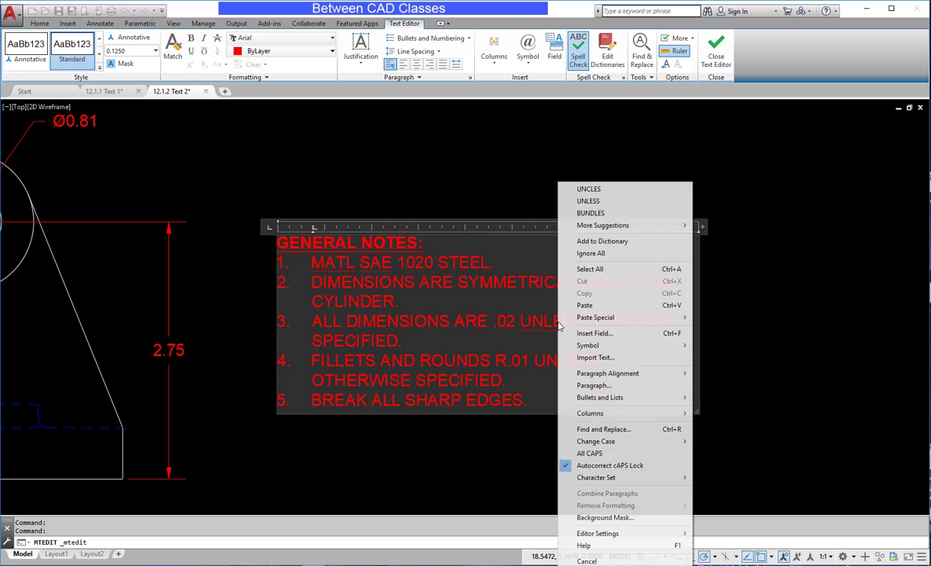
click(588, 200)
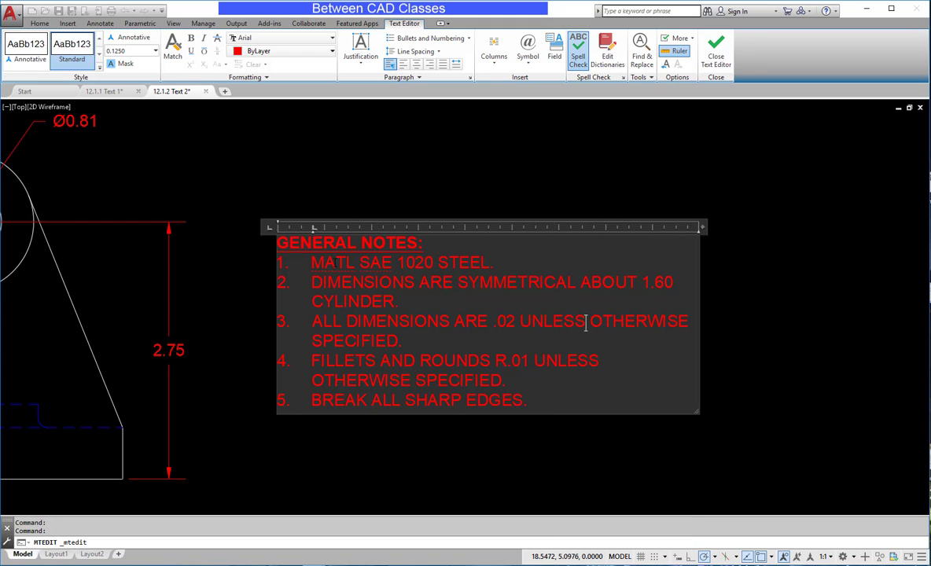
- Ignore all spelling flags for MATL and SAE in note 1, and close the text editor
right_click(334, 265)
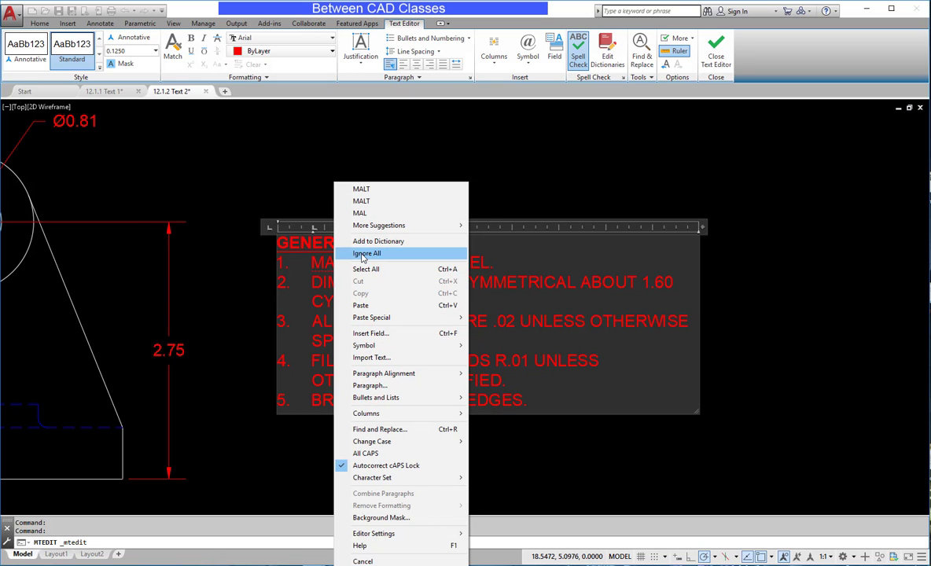
click(363, 254)
right_click(376, 264)
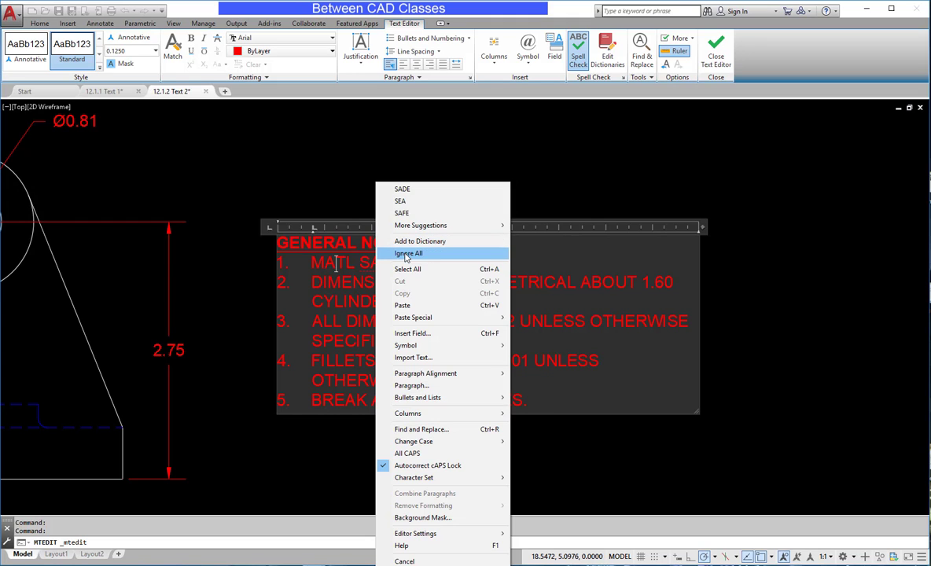
click(406, 255)
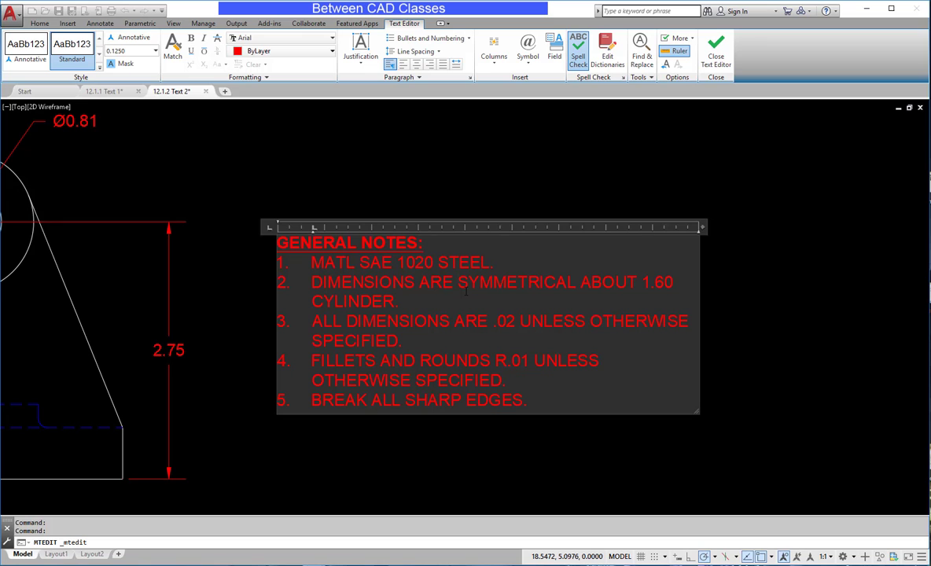
click(566, 169)
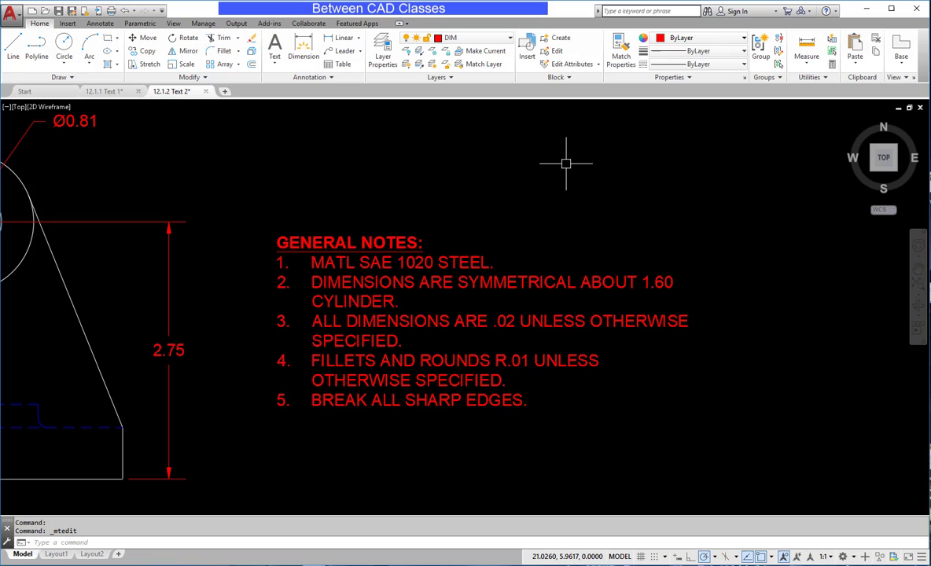
- Stretch the general notes' width grip inward to about two thirds of the text box's width
click(446, 265)
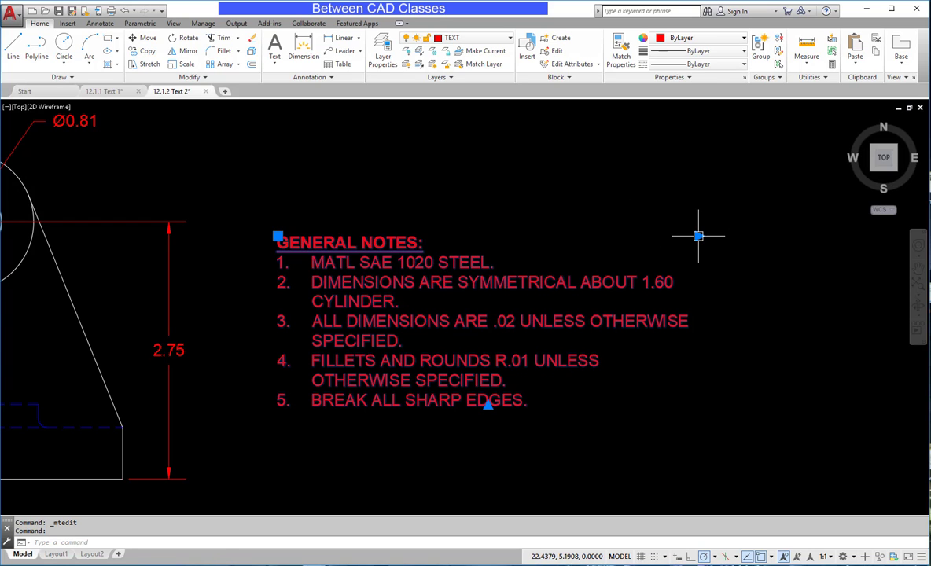
click(699, 236)
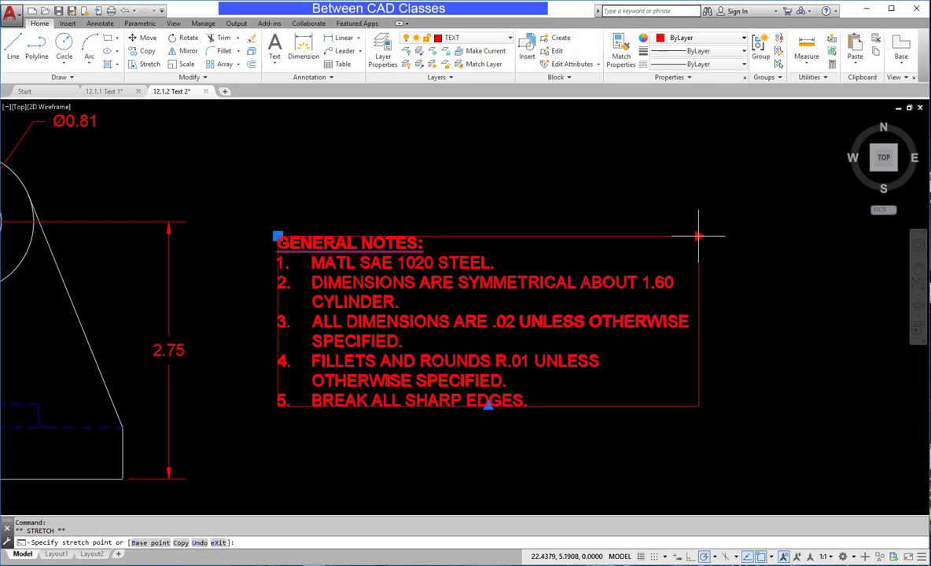
click(559, 235)
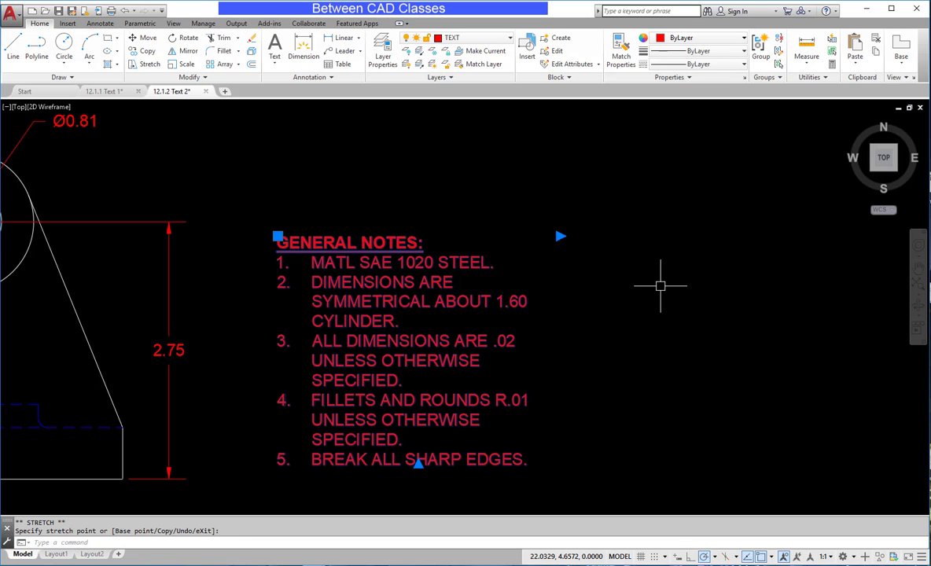